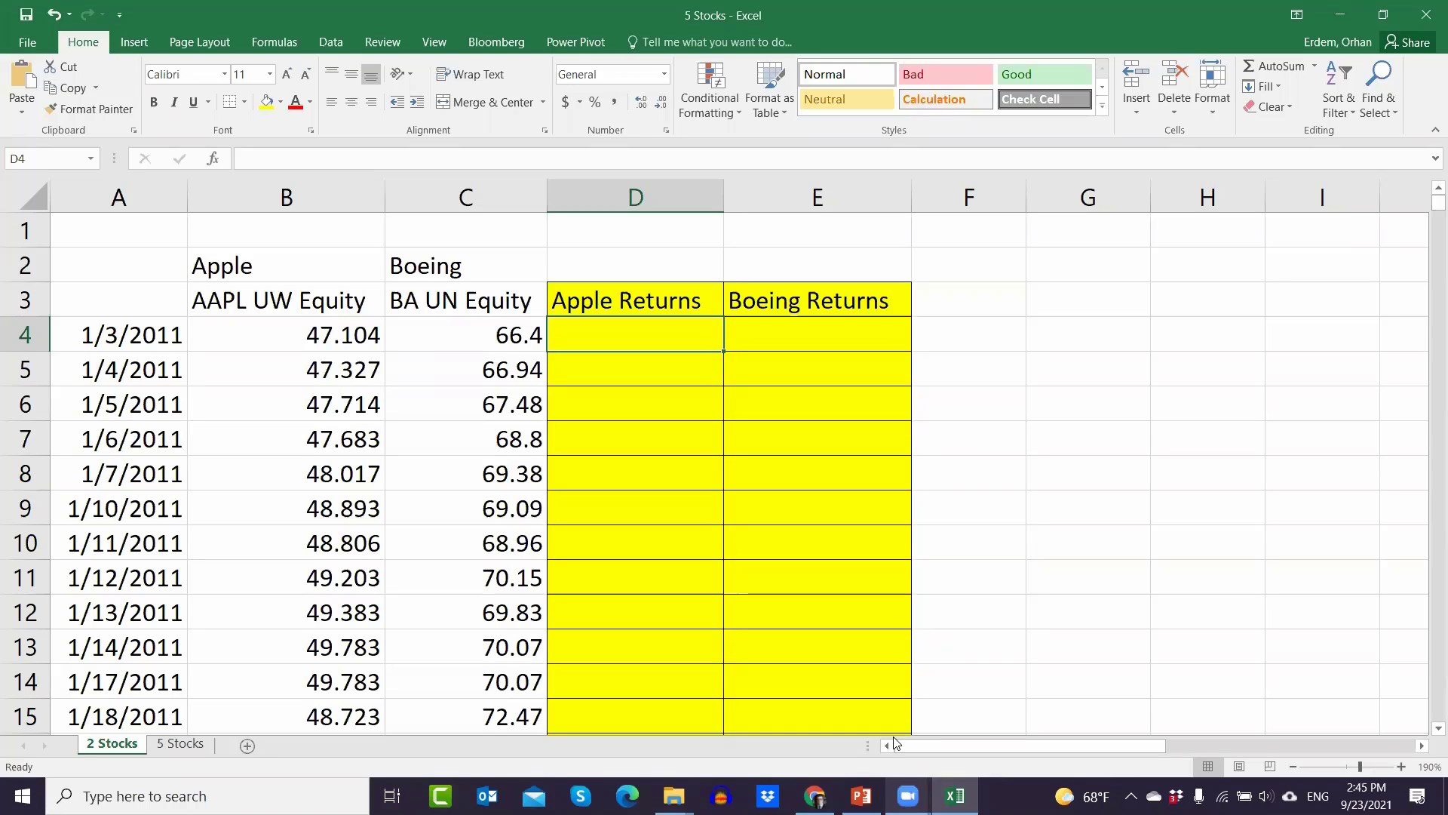
Step: Enter =B5/B4-1 in D5 as Apple's first daily return
{"action": "key", "text": "Down"}
{"action": "type", "text": "="}
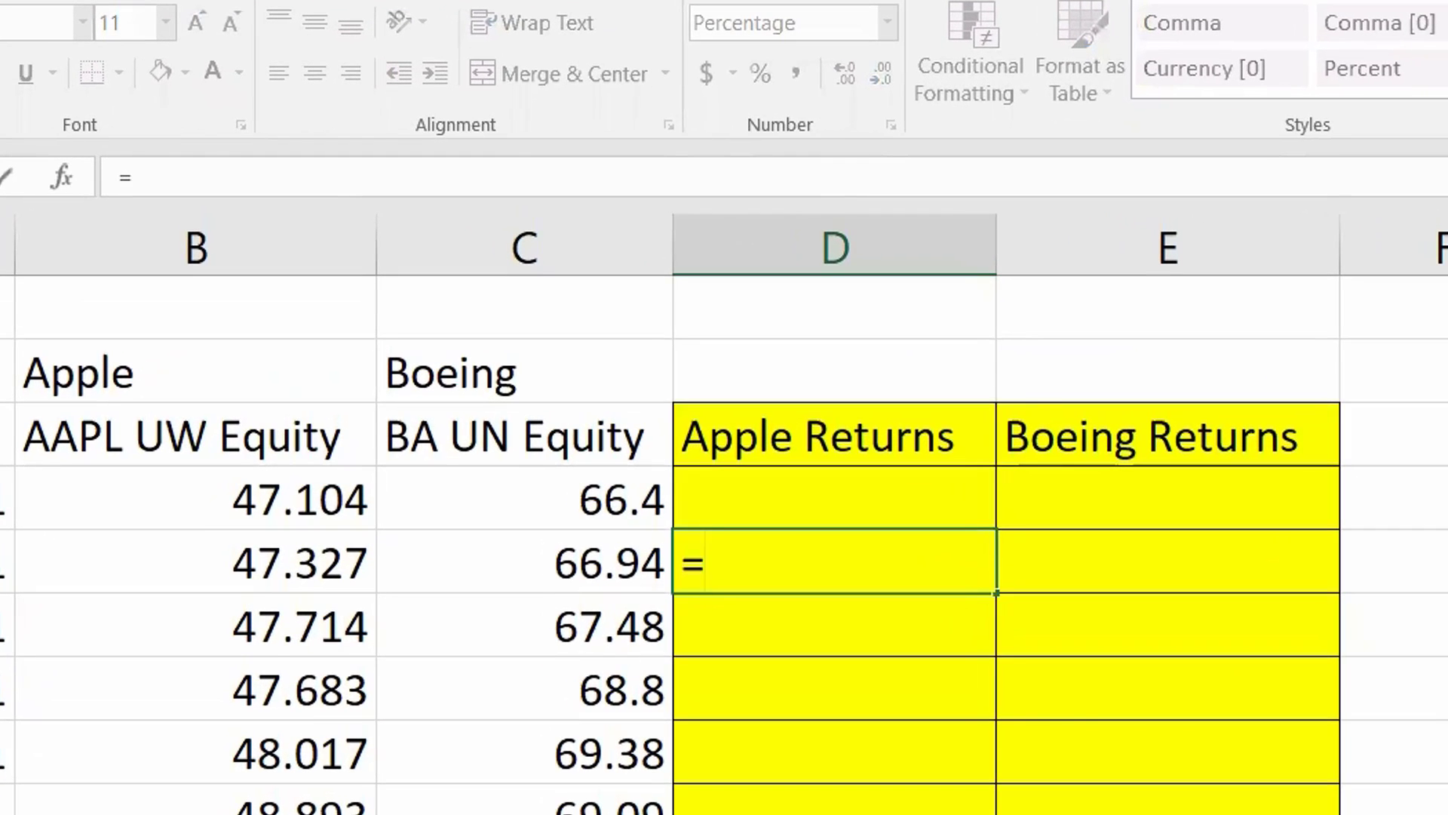
{"action": "left_click", "coordinate": [286, 559]}
{"action": "type", "text": "/"}
{"action": "left_click", "coordinate": [239, 496]}
{"action": "type", "text": "-1"}
{"action": "key", "text": "Return"}
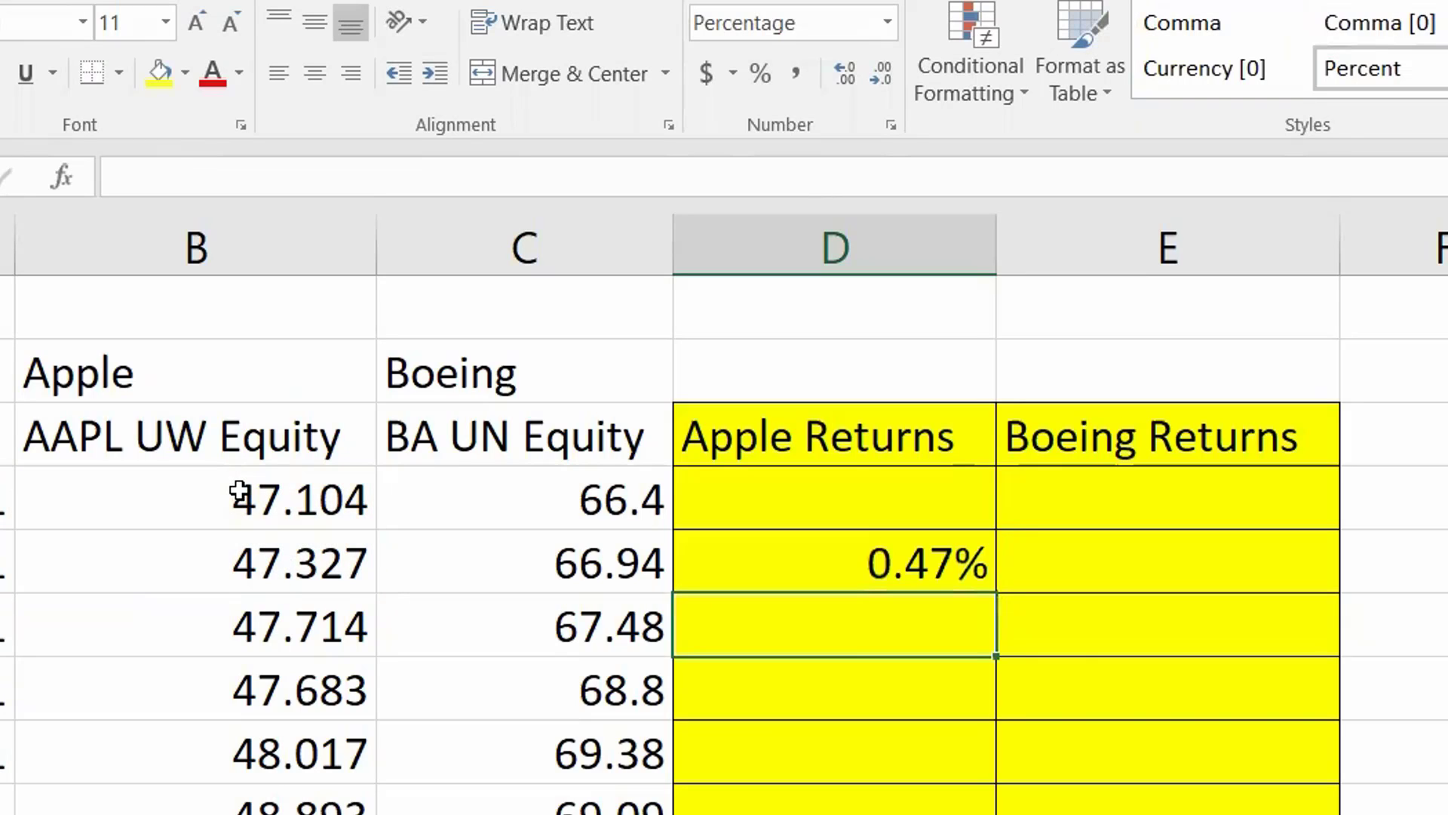
Step: Copy the return formula across to E5 for Boeing and fill both columns down
{"action": "left_click", "coordinate": [958, 564]}
{"action": "left_click_drag", "start_coordinate": [997, 593], "coordinate": [1293, 579]}
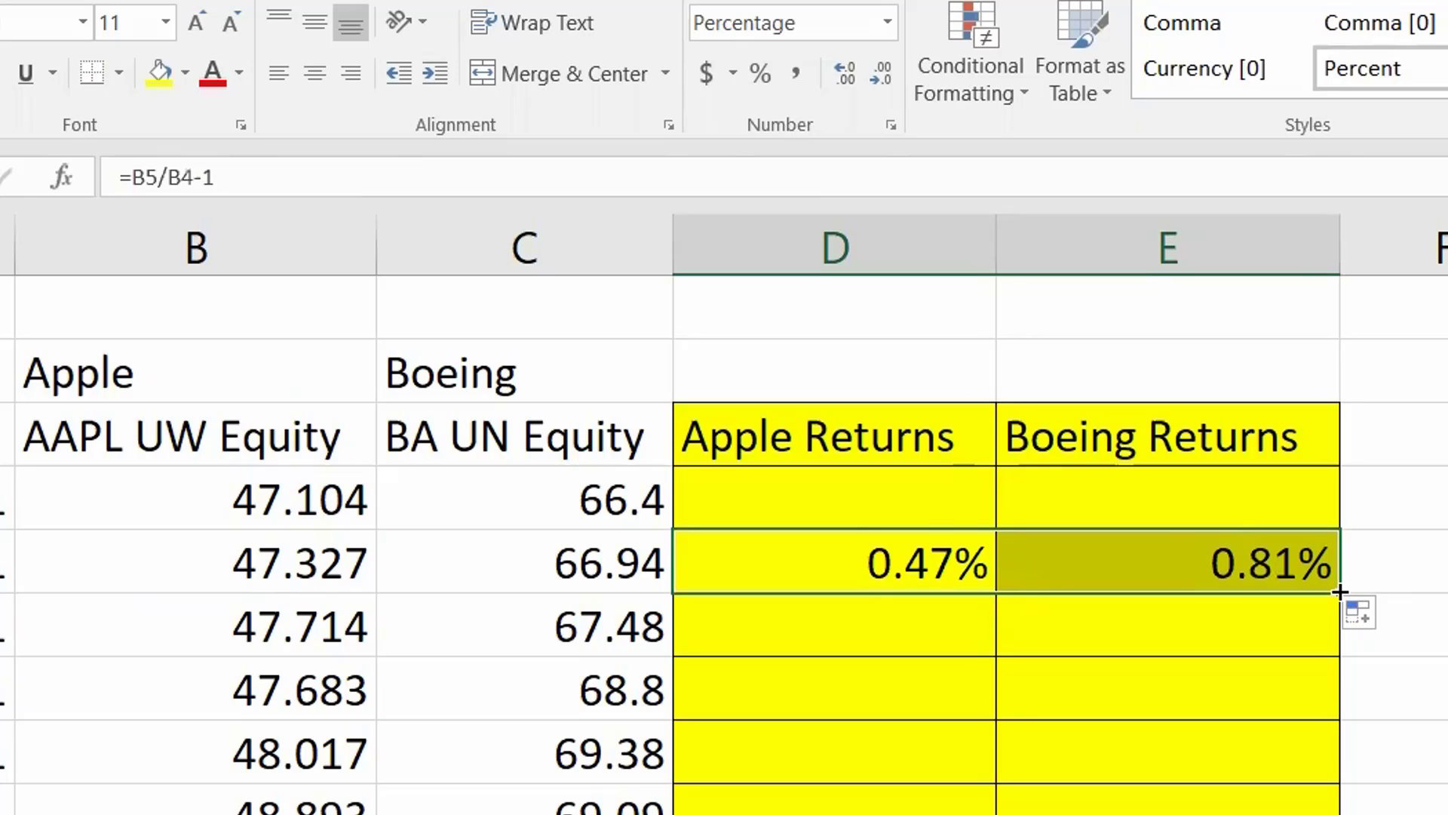
{"action": "double_click", "coordinate": [1340, 592]}
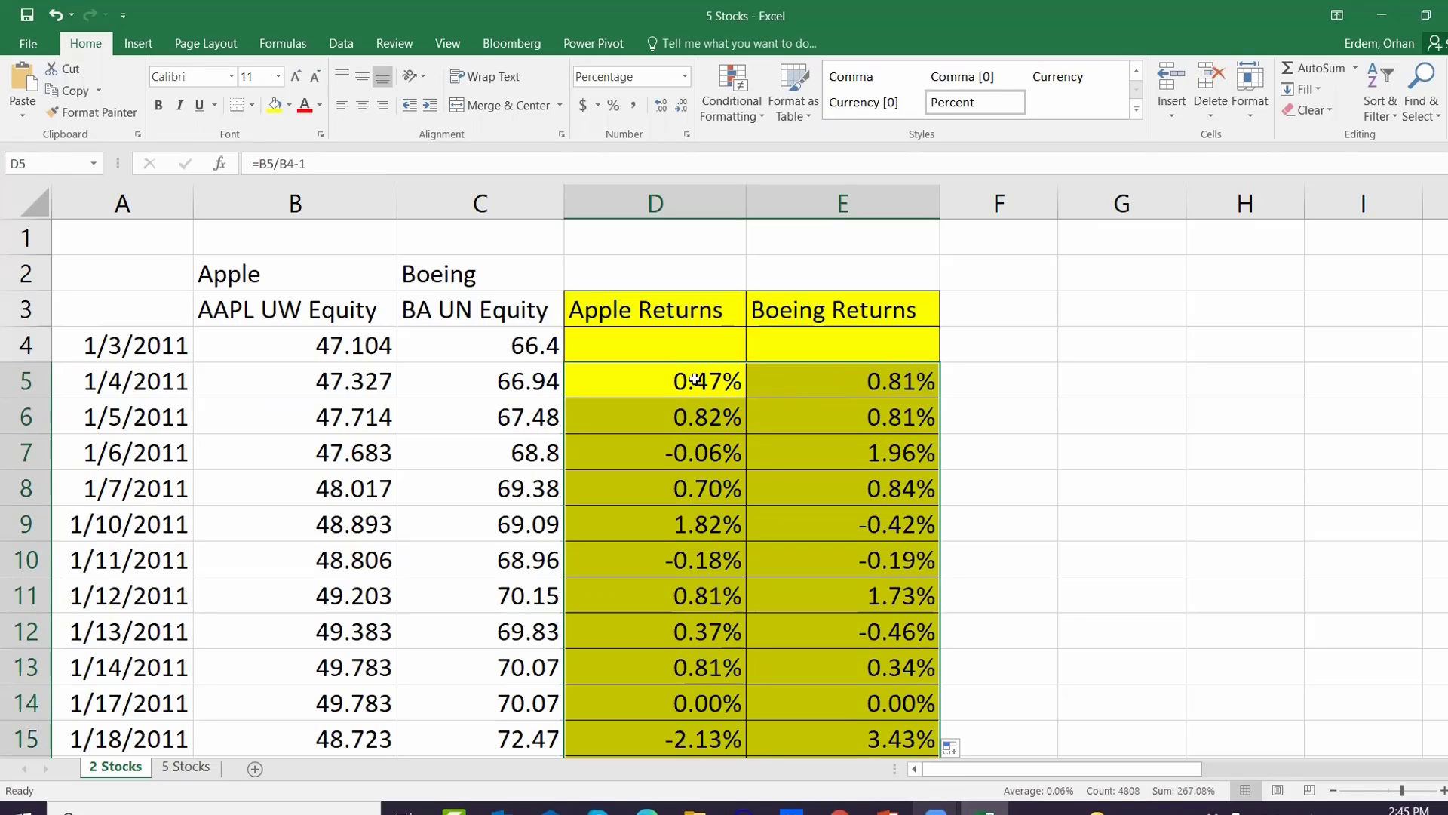
Step: Below the data, label C2410 'Average' and C2411 'Standard Deviation'
{"action": "key", "text": "alt+w"}
{"action": "left_click", "coordinate": [653, 343]}
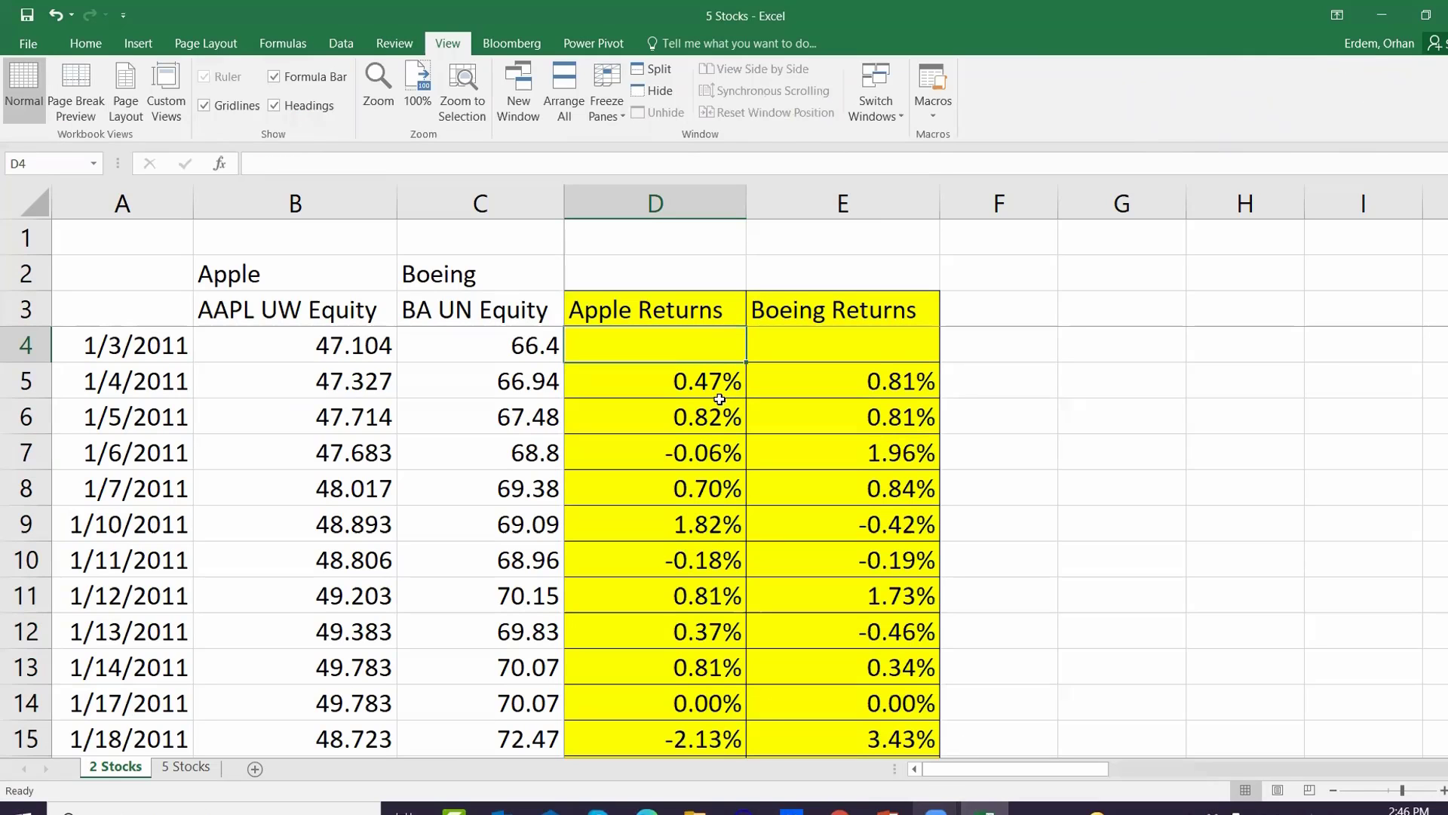
{"action": "key", "text": "ctrl+Down"}
{"action": "left_click", "coordinate": [552, 549]}
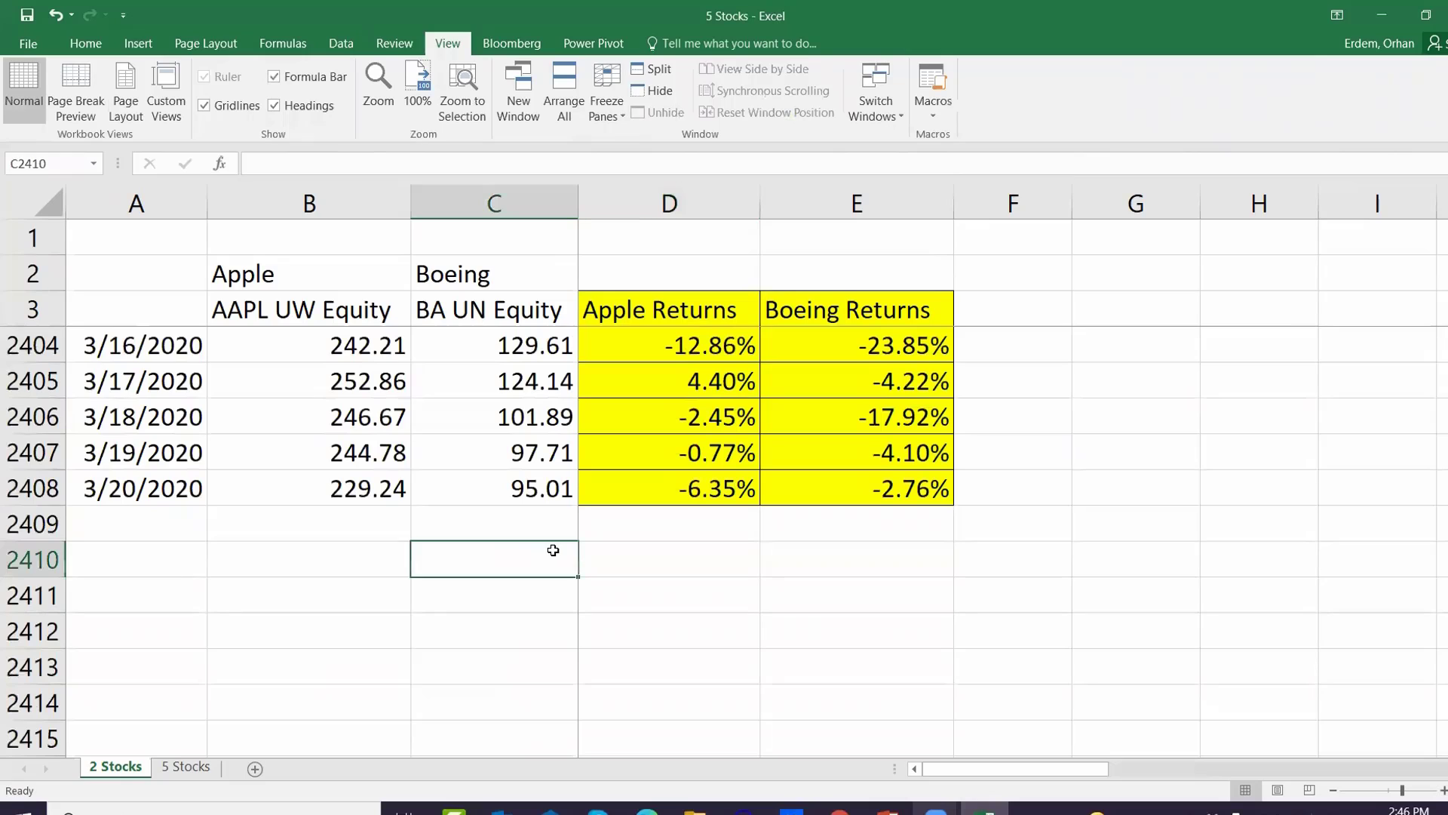
{"action": "type", "text": "Average"}
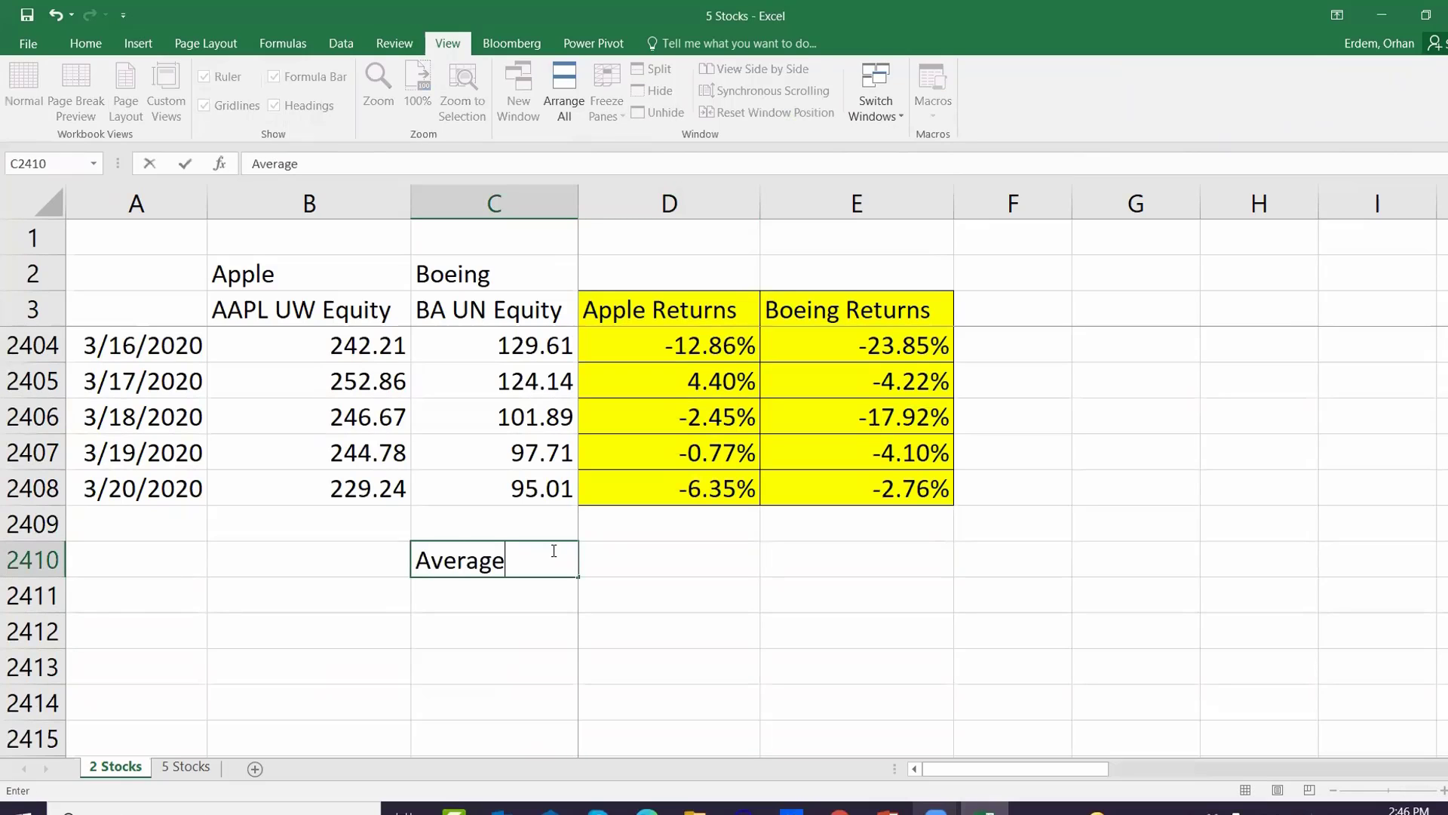
{"action": "key", "text": "Return"}
{"action": "type", "text": "Sta"}
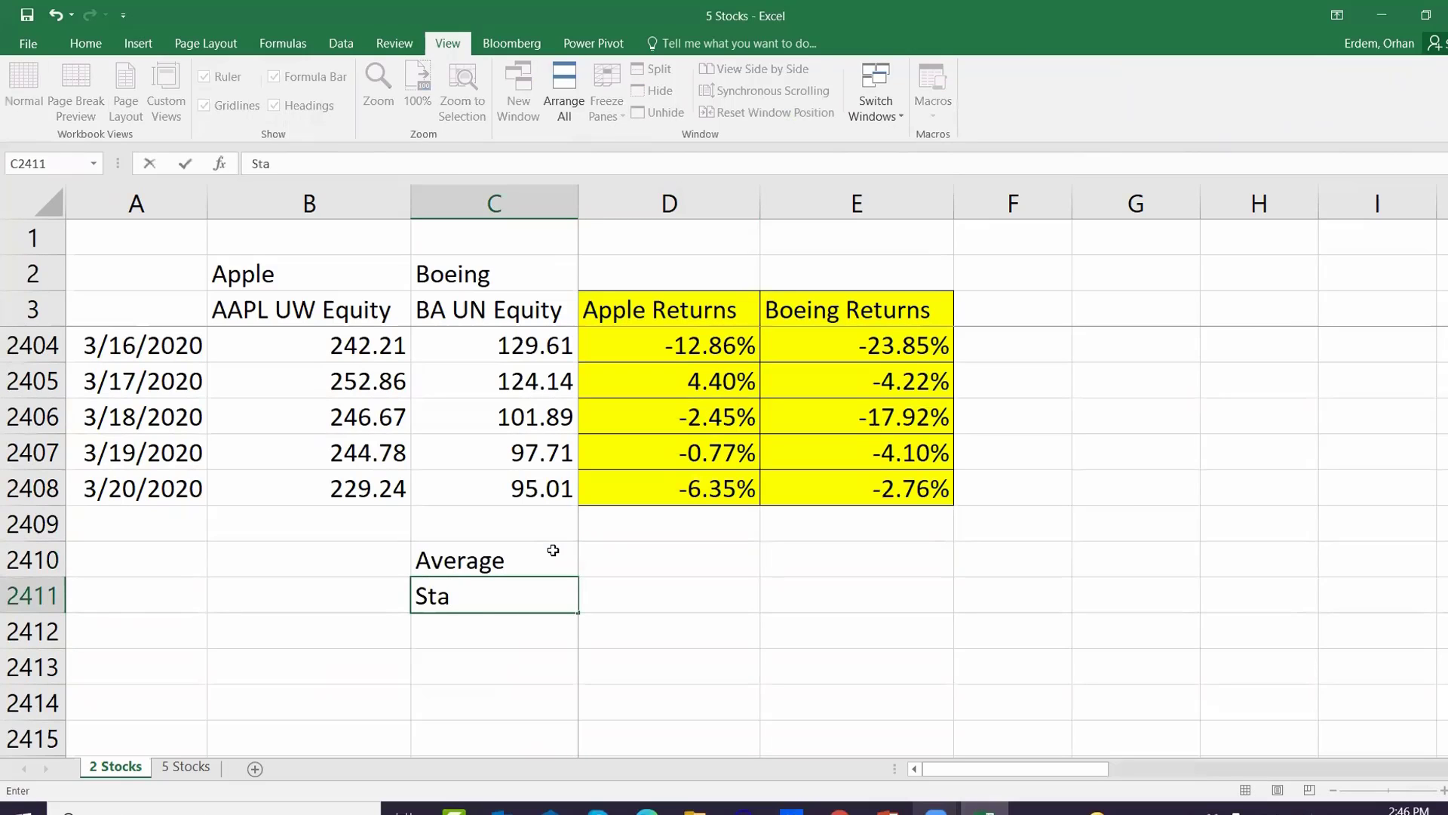
{"action": "type", "text": "ndard Deviation"}
Step: Enter =AVERAGE(D5:D2408) in D2410 for Apple's mean return
{"action": "left_click", "coordinate": [802, 567]}
{"action": "type", "text": "="}
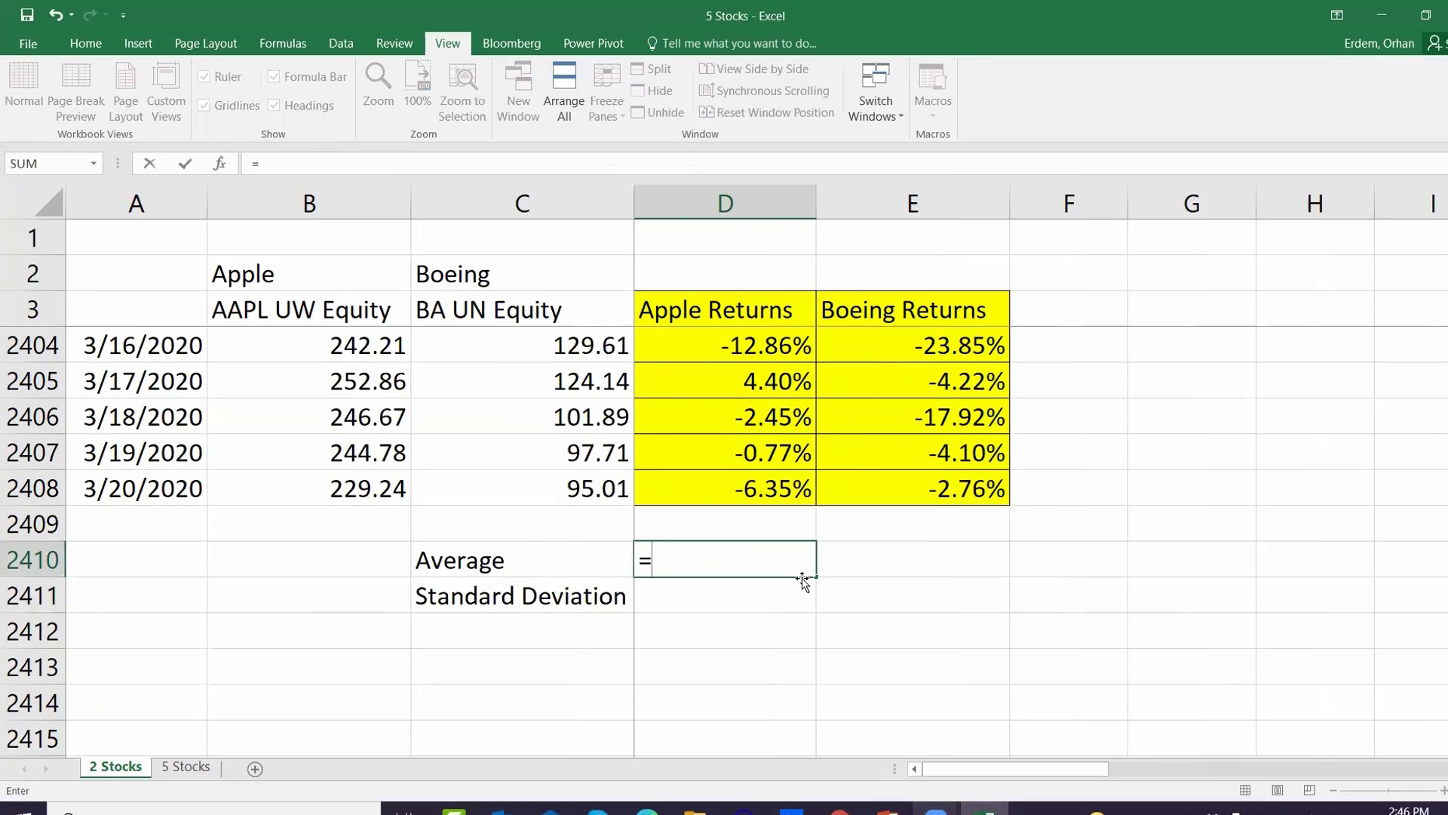
{"action": "type", "text": "ave"}
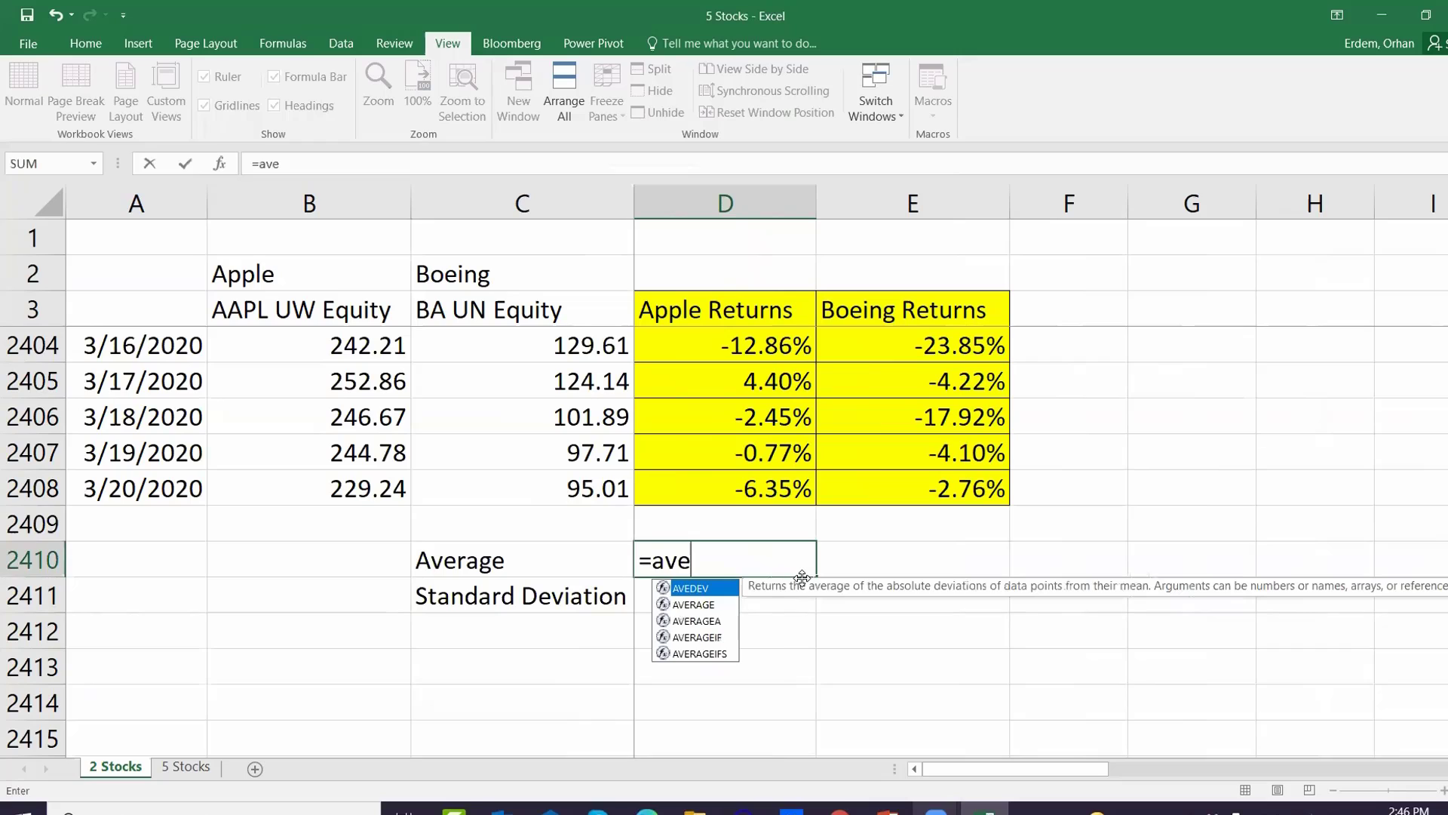
{"action": "double_click", "coordinate": [704, 604]}
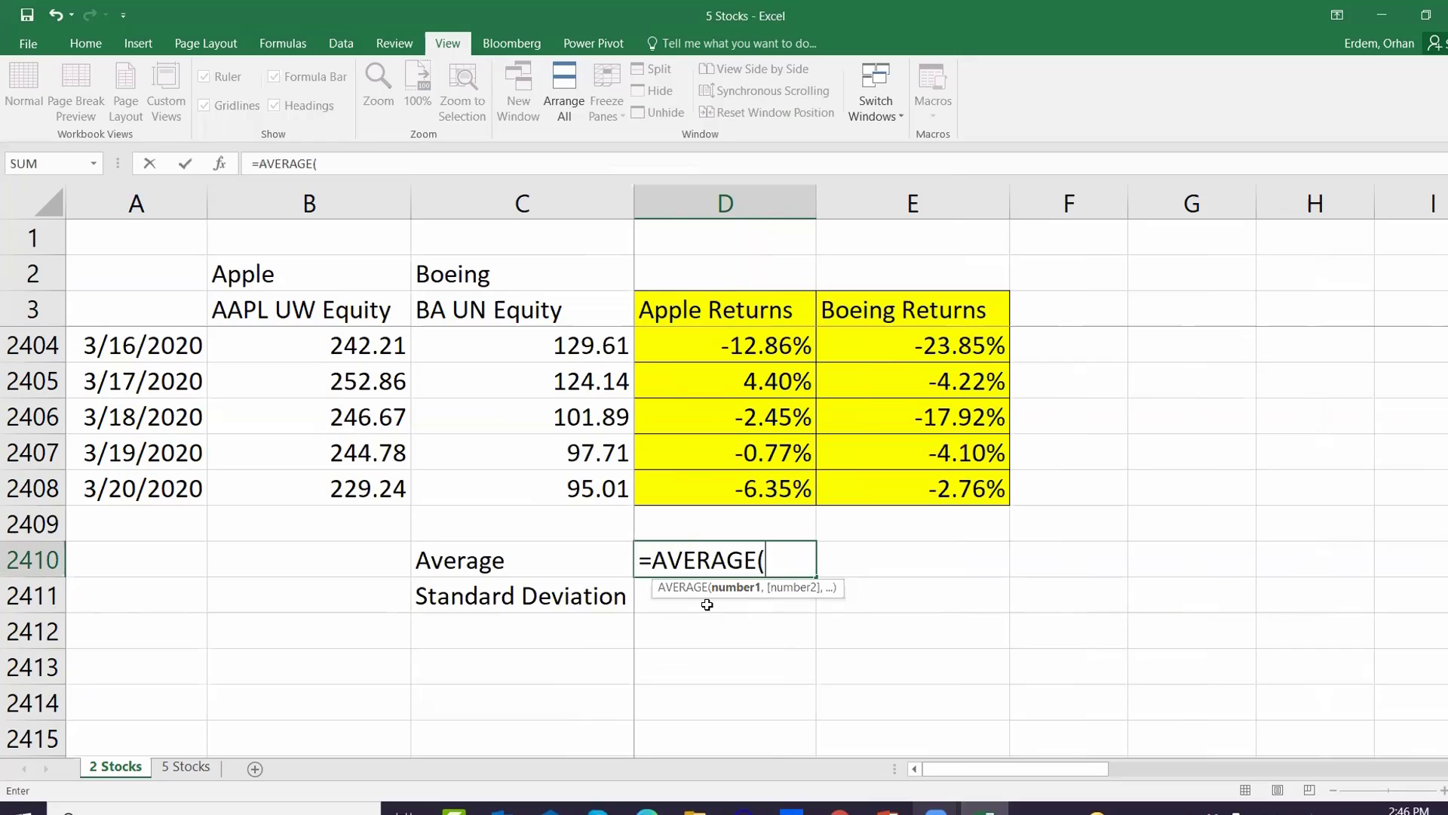
{"action": "left_click", "coordinate": [750, 488]}
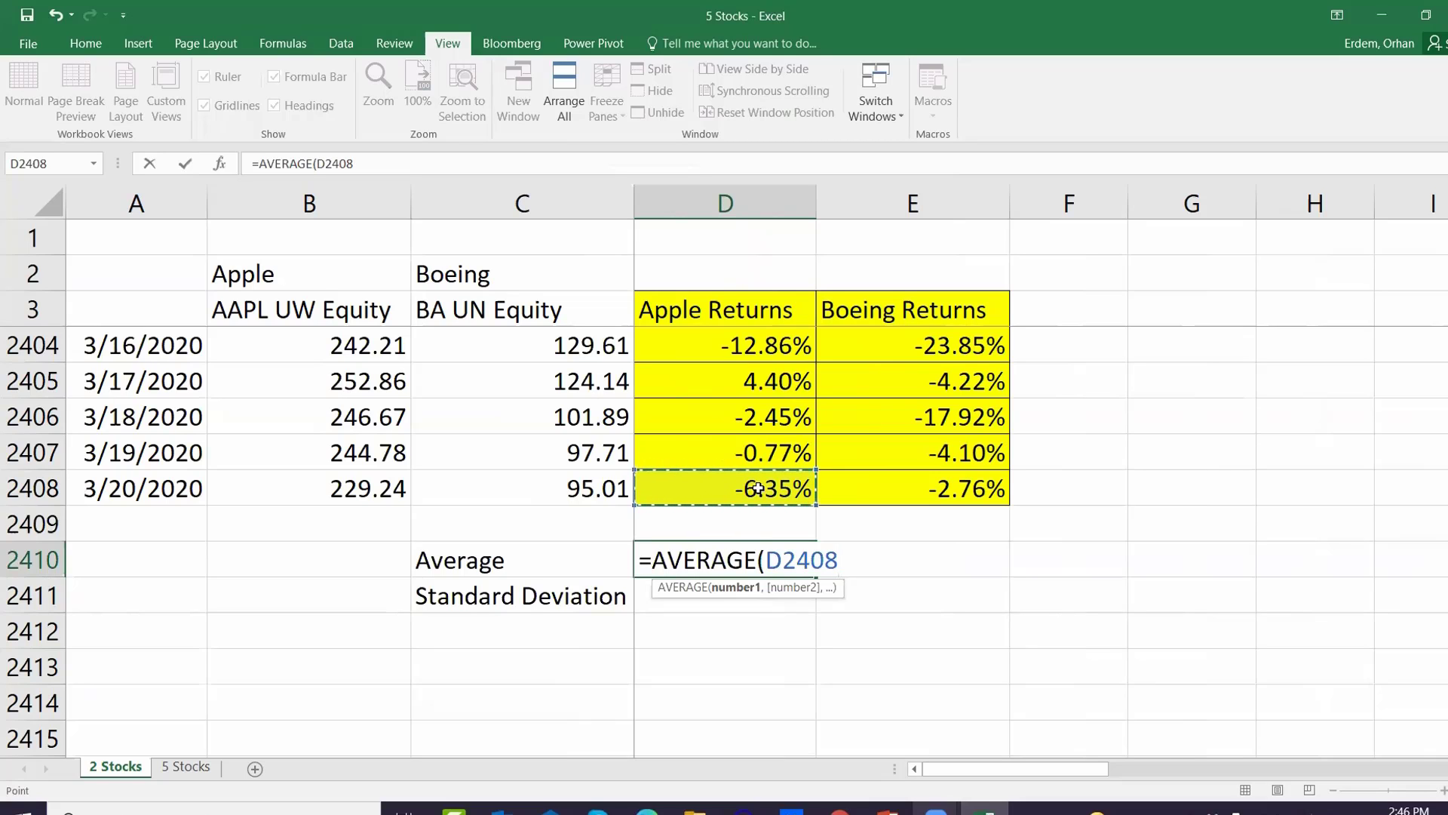
{"action": "key", "text": "ctrl+shift+Up"}
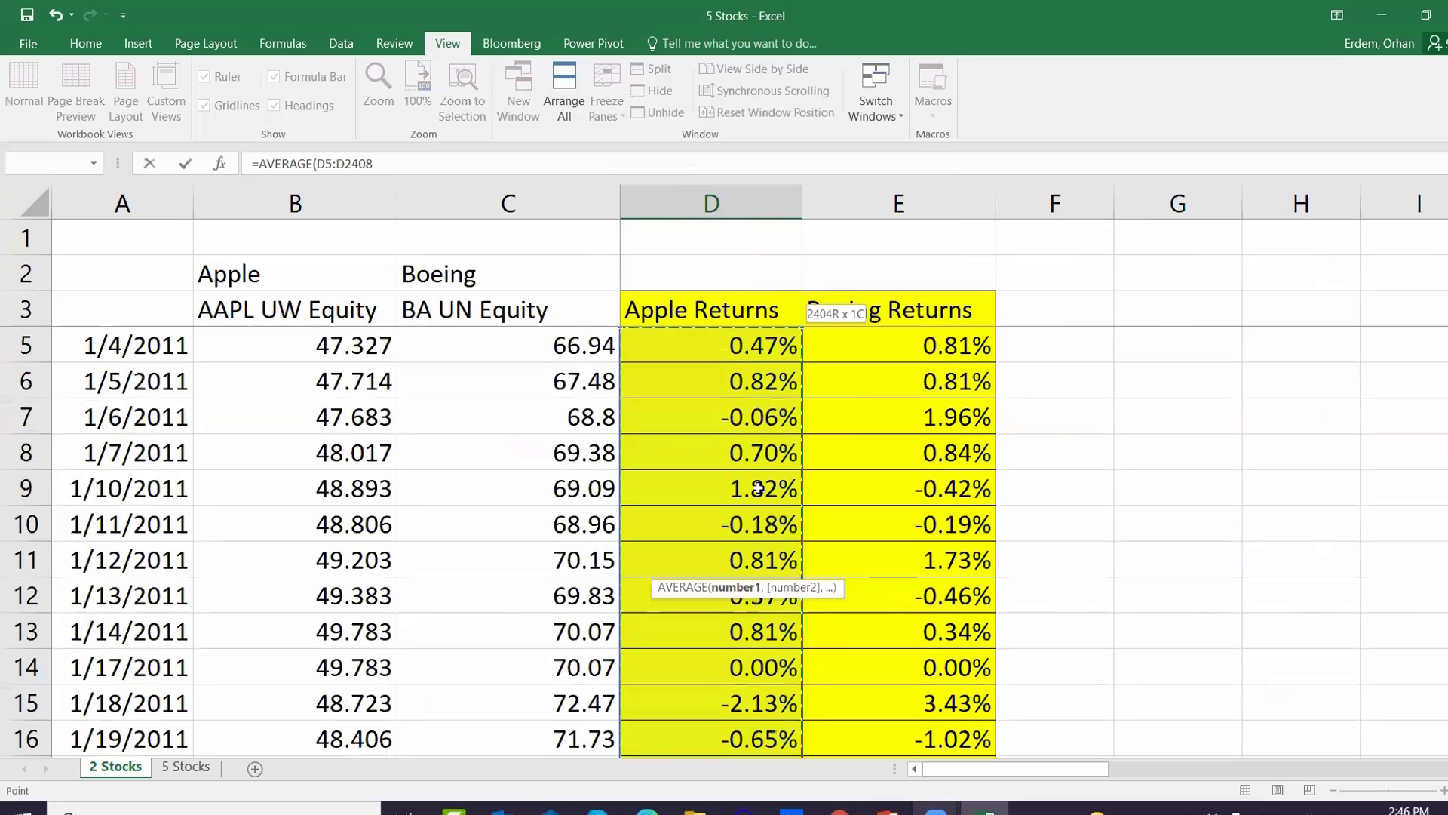
{"action": "type", "text": ")"}
{"action": "key", "text": "Return"}
Step: Verify the average formula's range and copy it across to E2410 for Boeing
{"action": "left_click", "coordinate": [783, 701]}
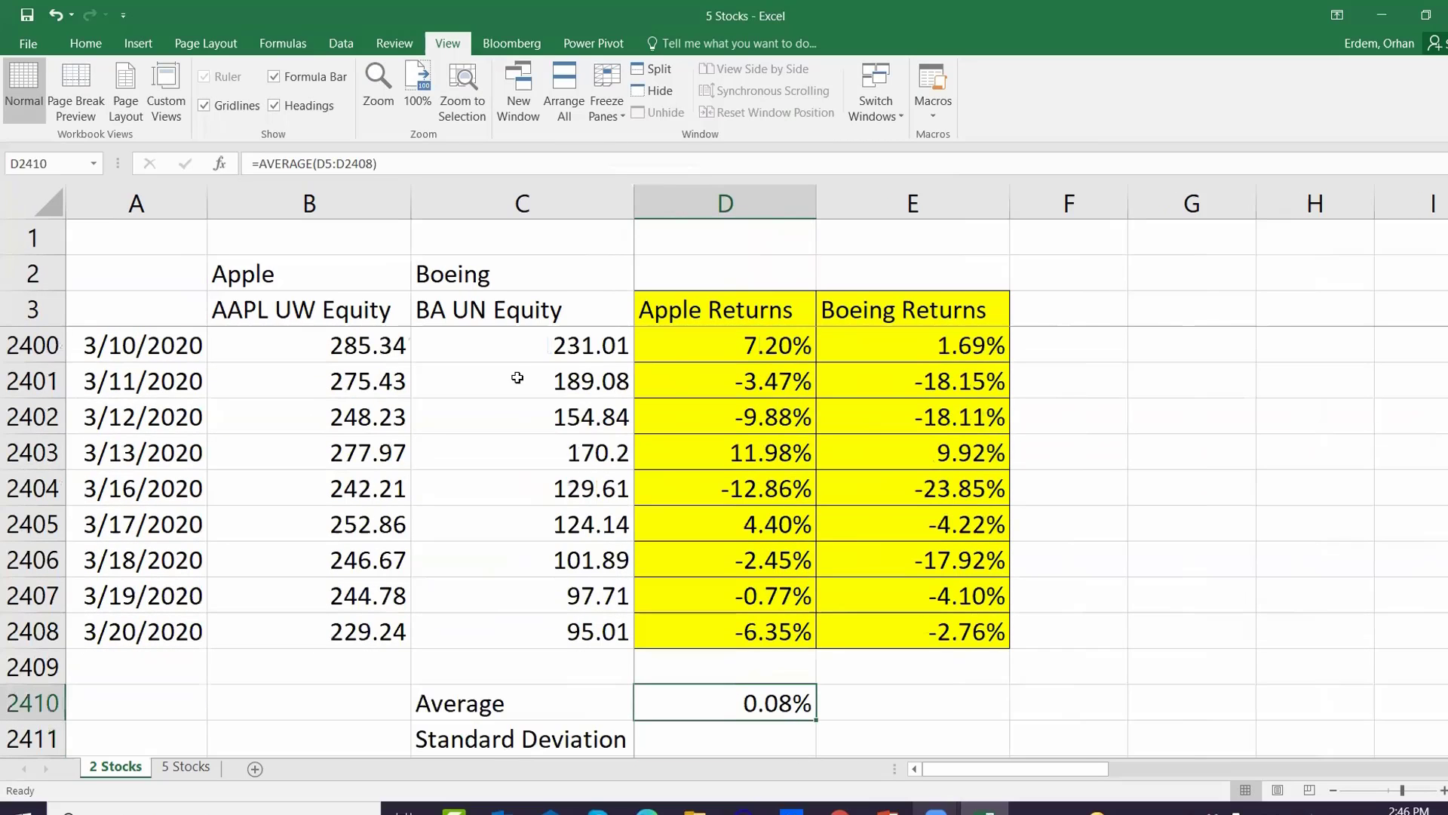
{"action": "left_click", "coordinate": [369, 165]}
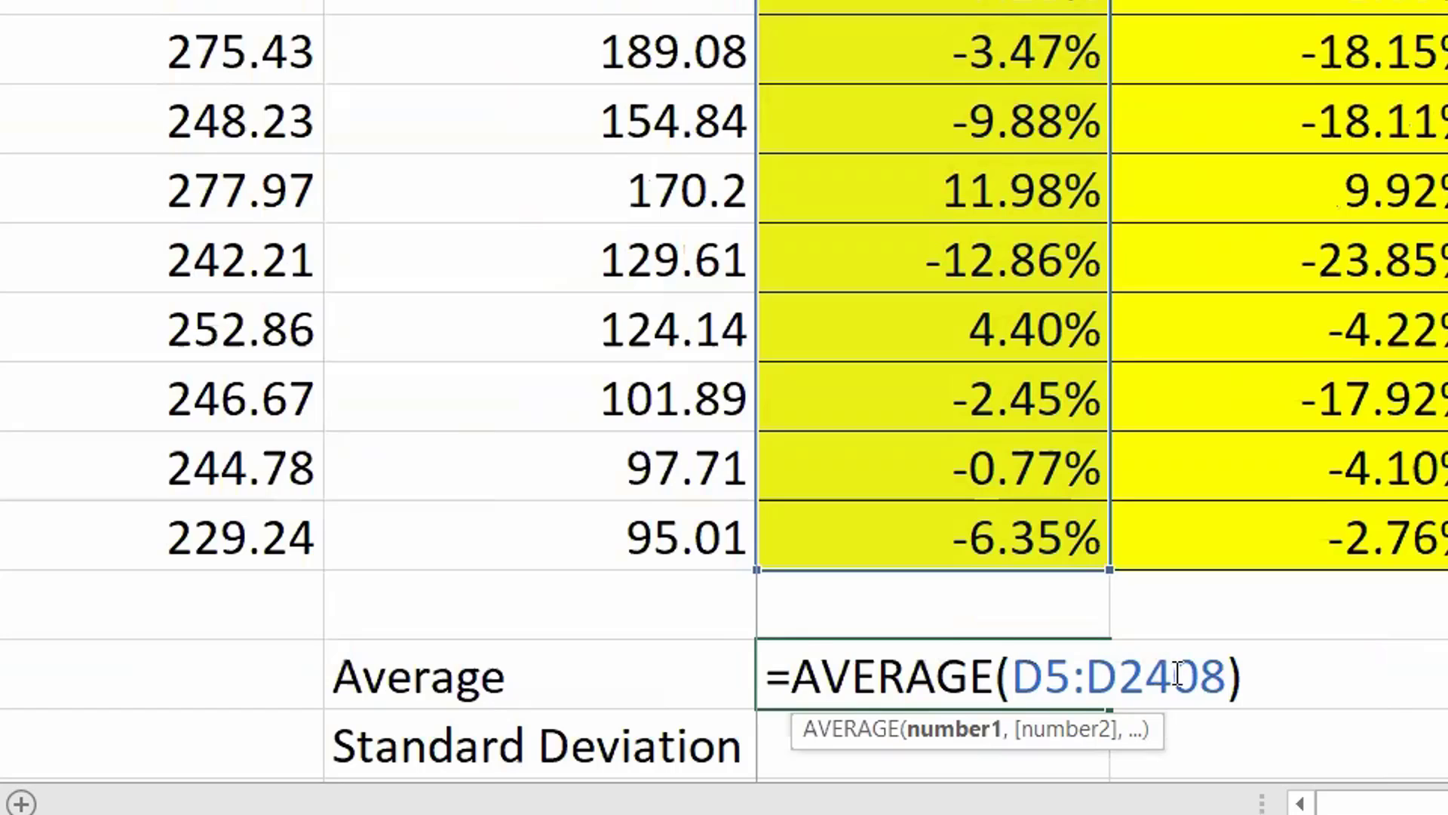
{"action": "key", "text": "Return"}
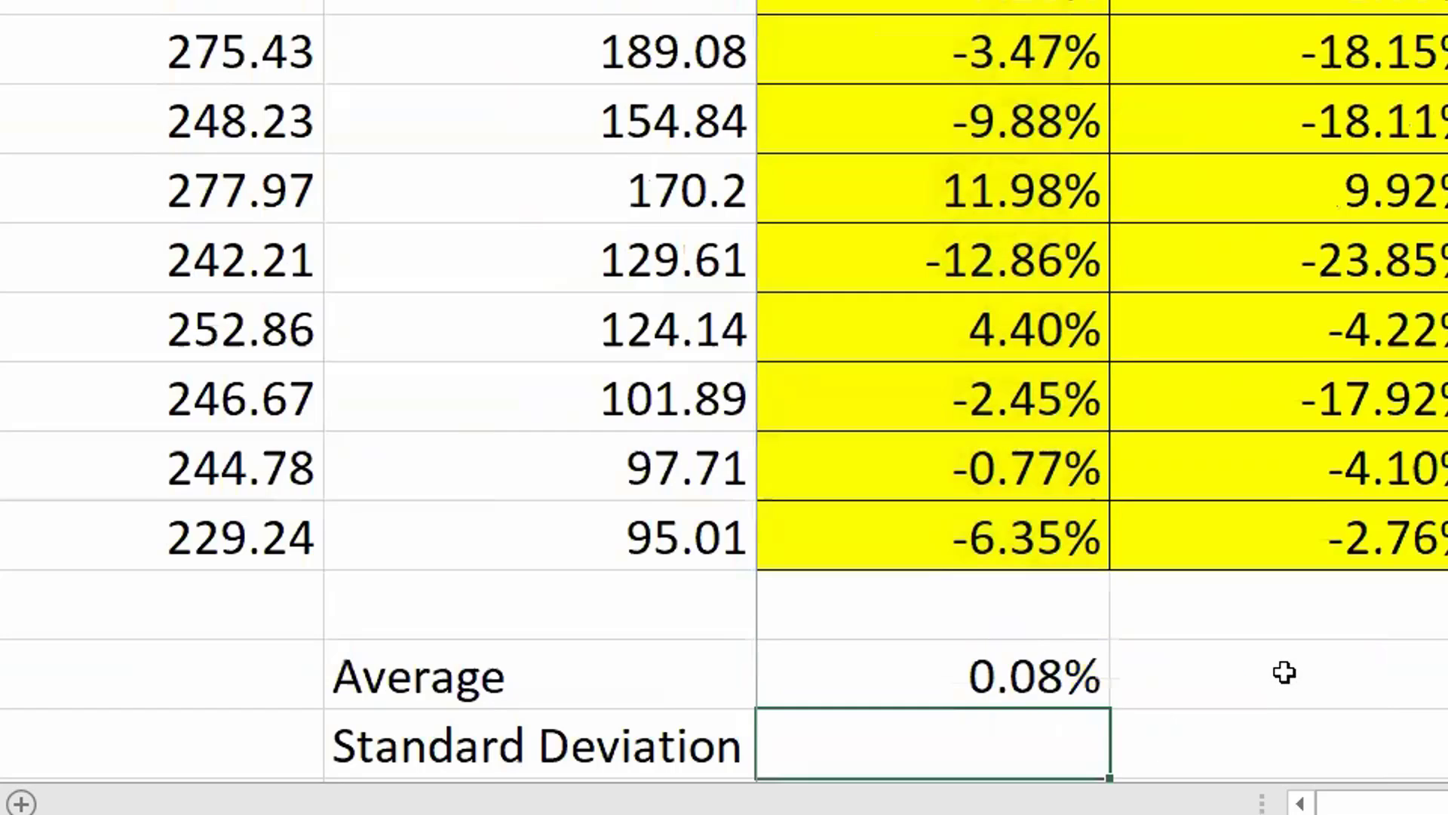
{"action": "left_click", "coordinate": [990, 678]}
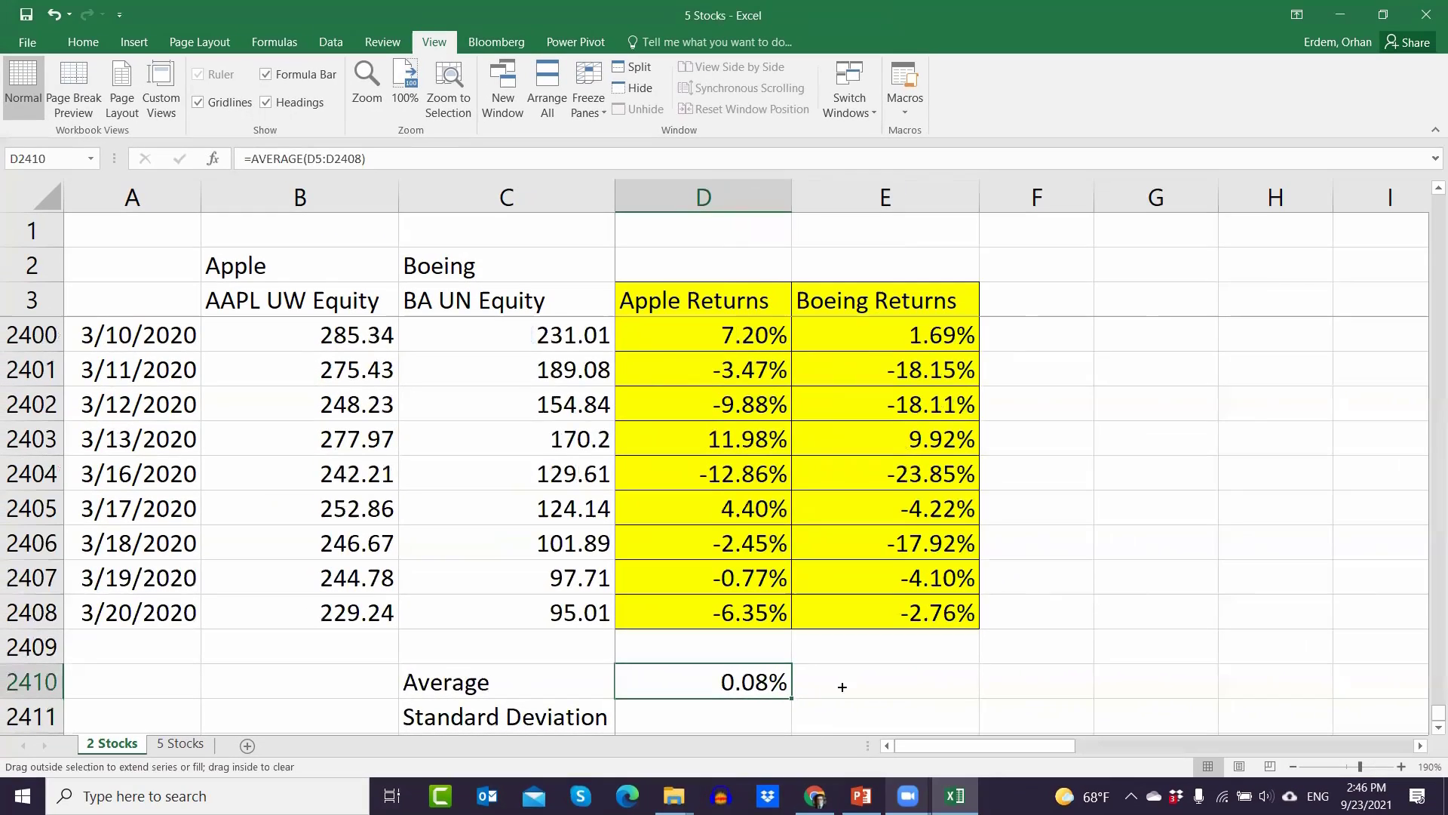
{"action": "left_click_drag", "start_coordinate": [842, 686], "coordinate": [905, 679]}
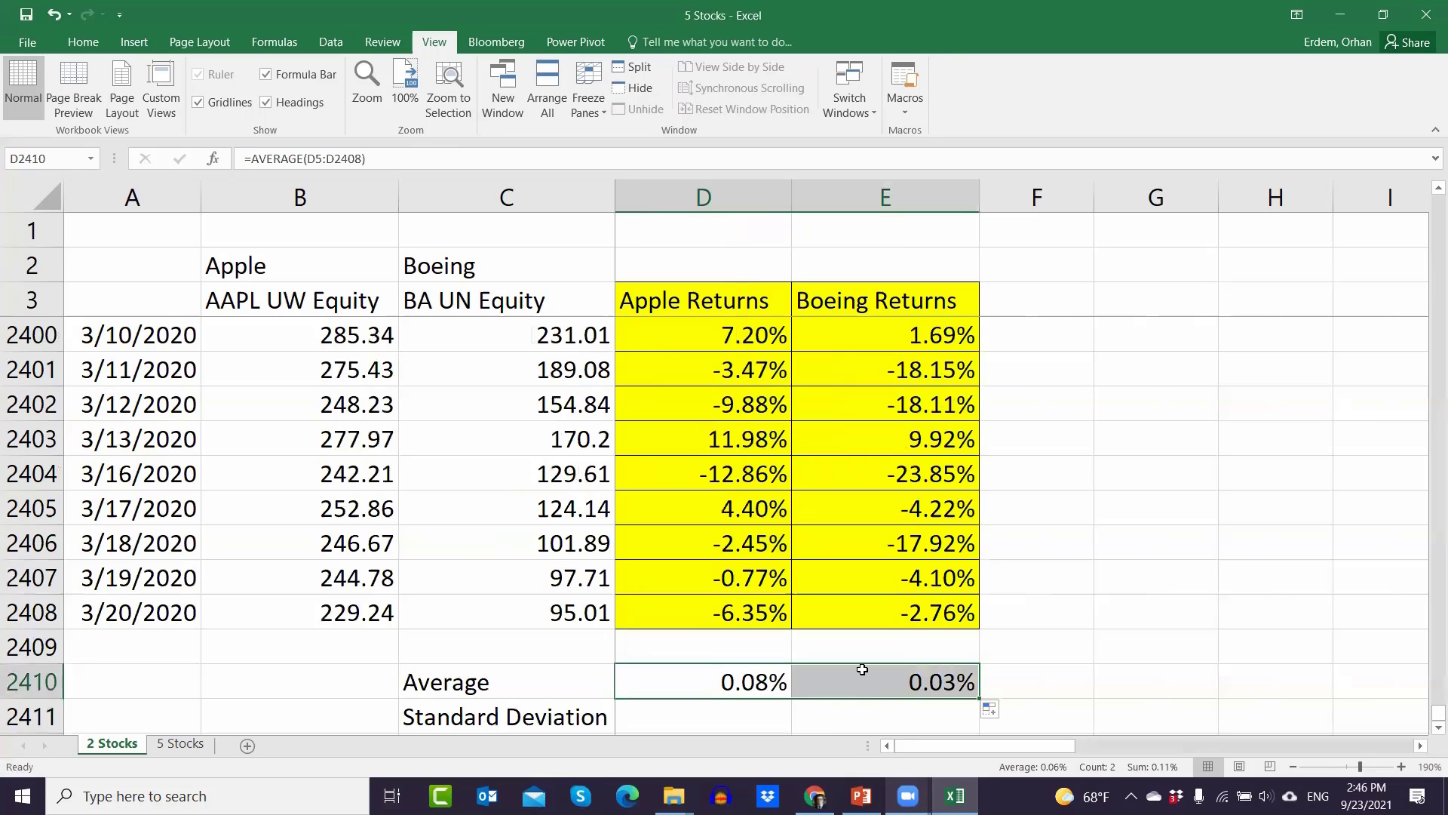
Step: Enter =STDEV(D5:D2408) in D2411 and copy it across to E2411 for Boeing
{"action": "scroll", "coordinate": [862, 669], "scroll_direction": "down", "scroll_amount": 2}
{"action": "left_click", "coordinate": [724, 508]}
{"action": "type", "text": "=stdev"}
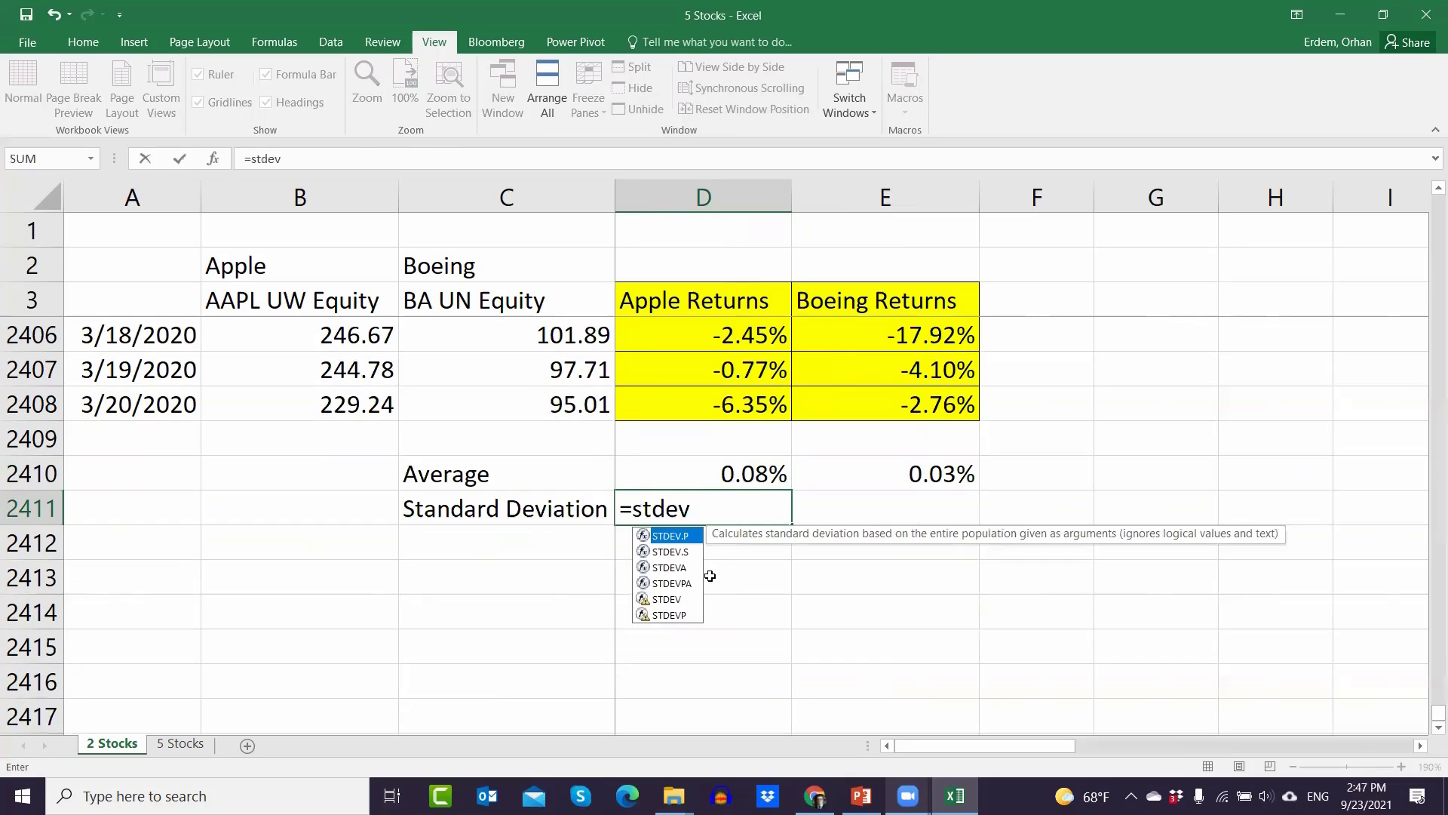
{"action": "double_click", "coordinate": [668, 599]}
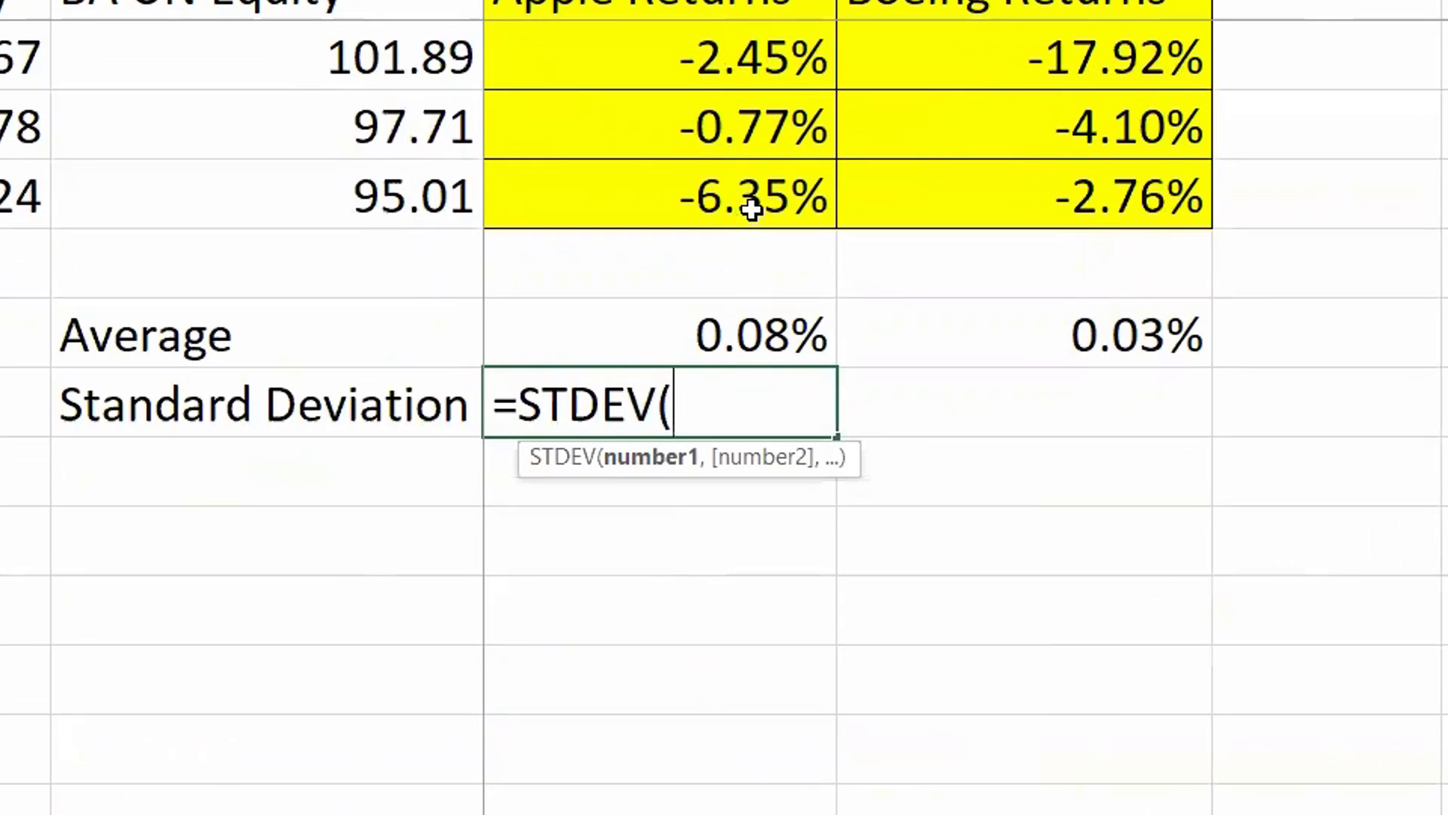
{"action": "left_click", "coordinate": [826, 194]}
{"action": "key", "text": "ctrl+shift+Up"}
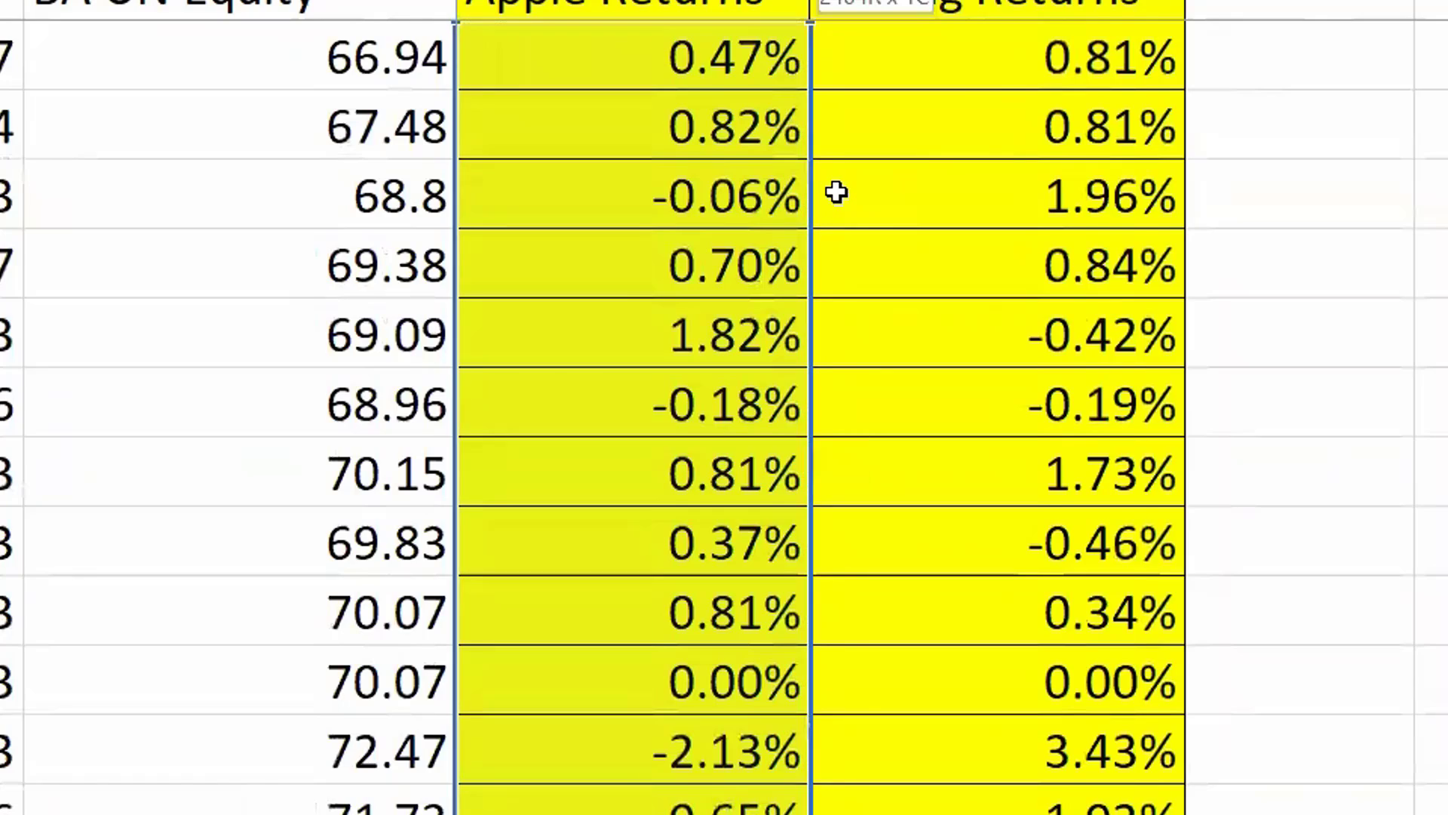
{"action": "key", "text": "Return"}
{"action": "left_click", "coordinate": [837, 770]}
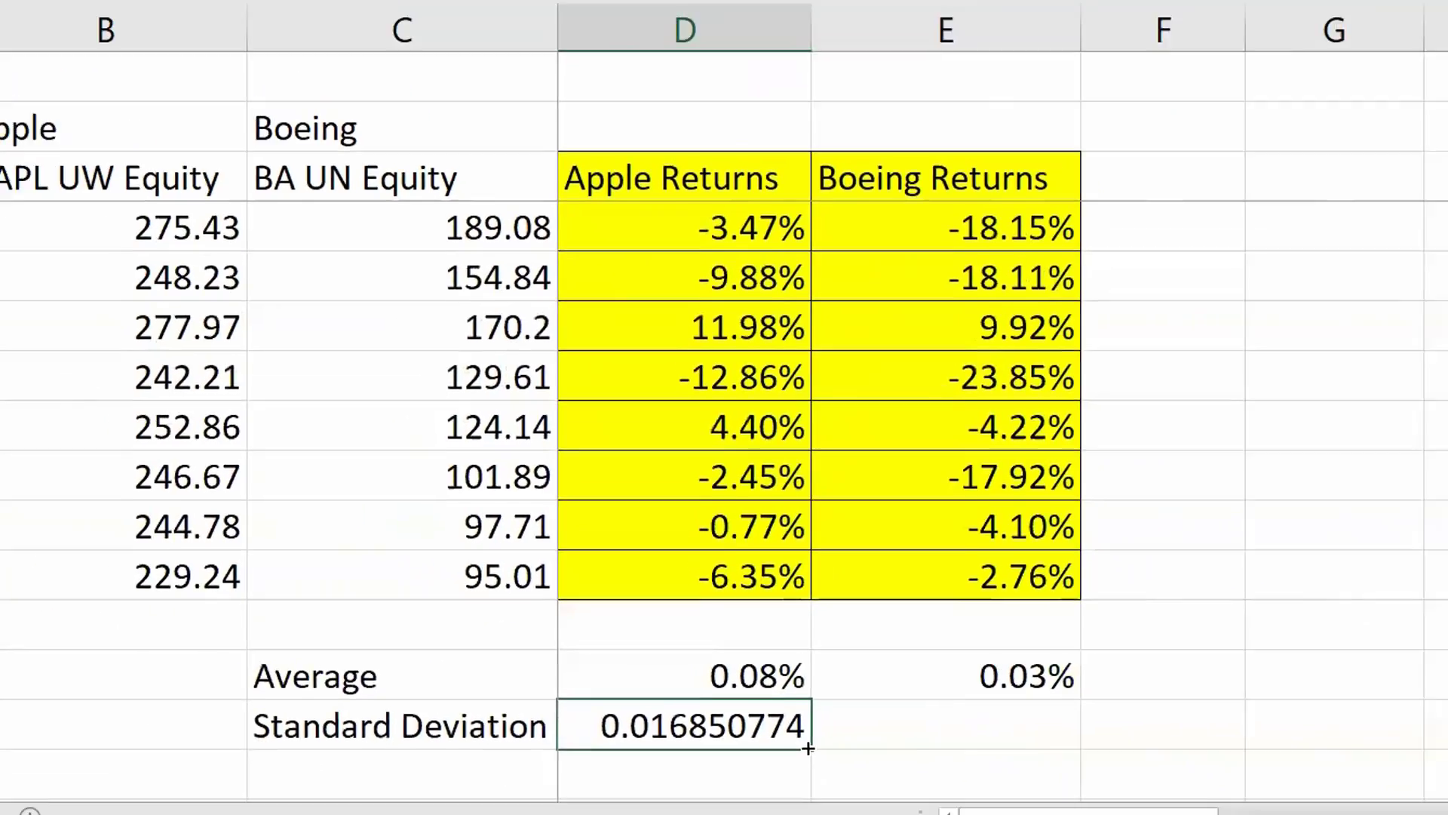
{"action": "left_click_drag", "start_coordinate": [808, 748], "coordinate": [914, 716]}
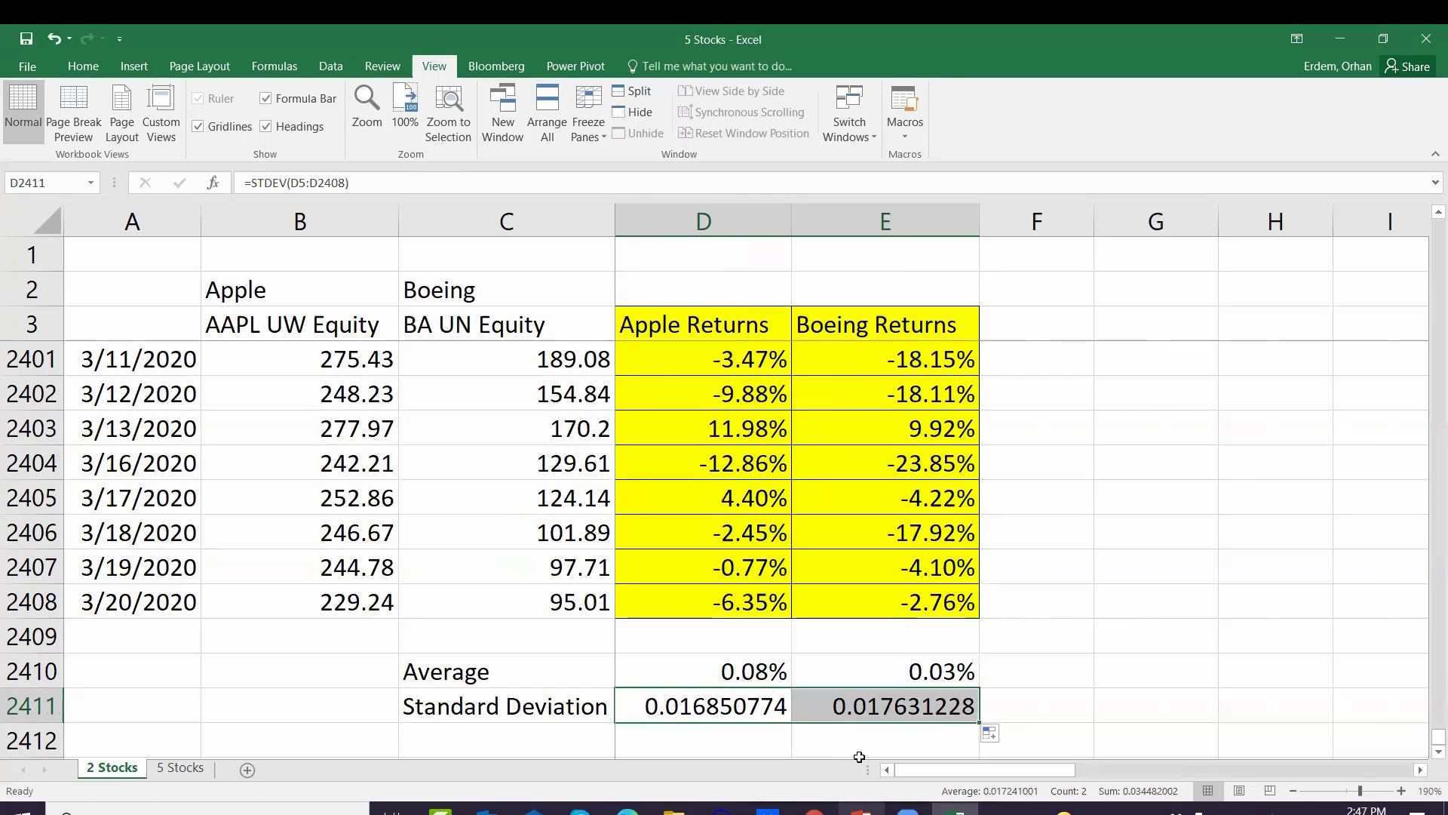
Step: Format the standard deviations as percentages with two decimal places
{"action": "left_click", "coordinate": [83, 66]}
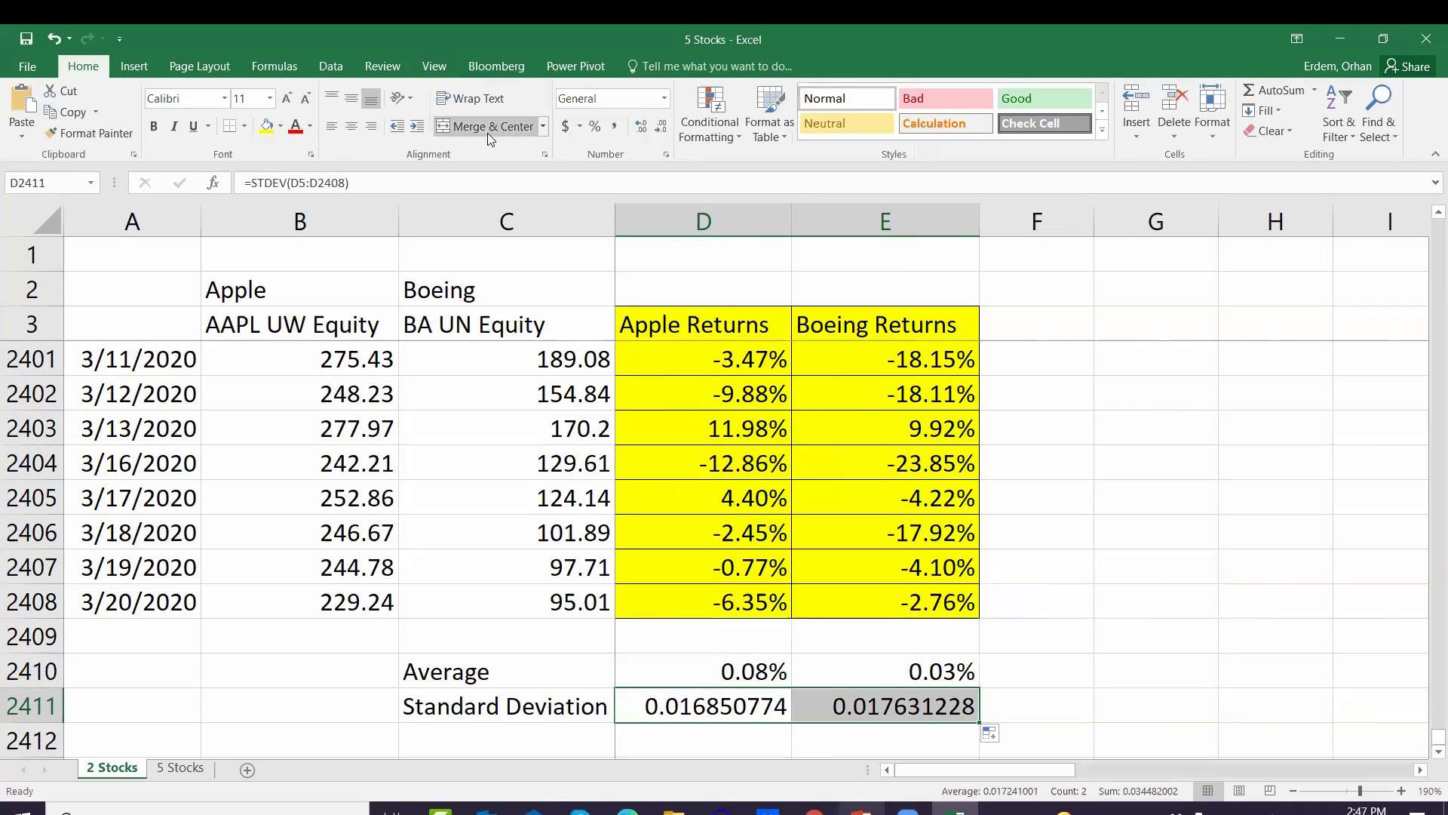
{"action": "left_click", "coordinate": [595, 128]}
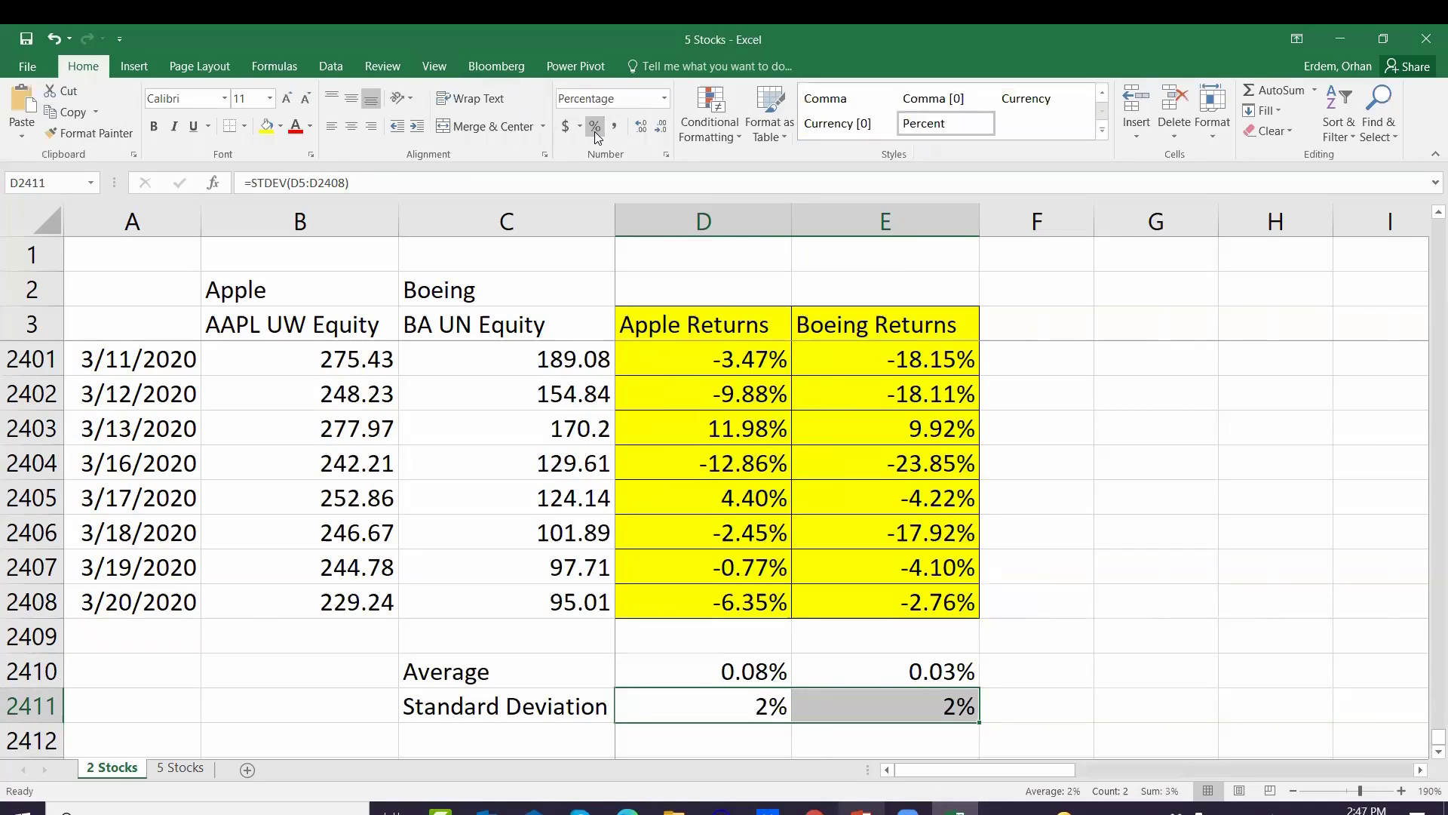
{"action": "double_click", "coordinate": [641, 126]}
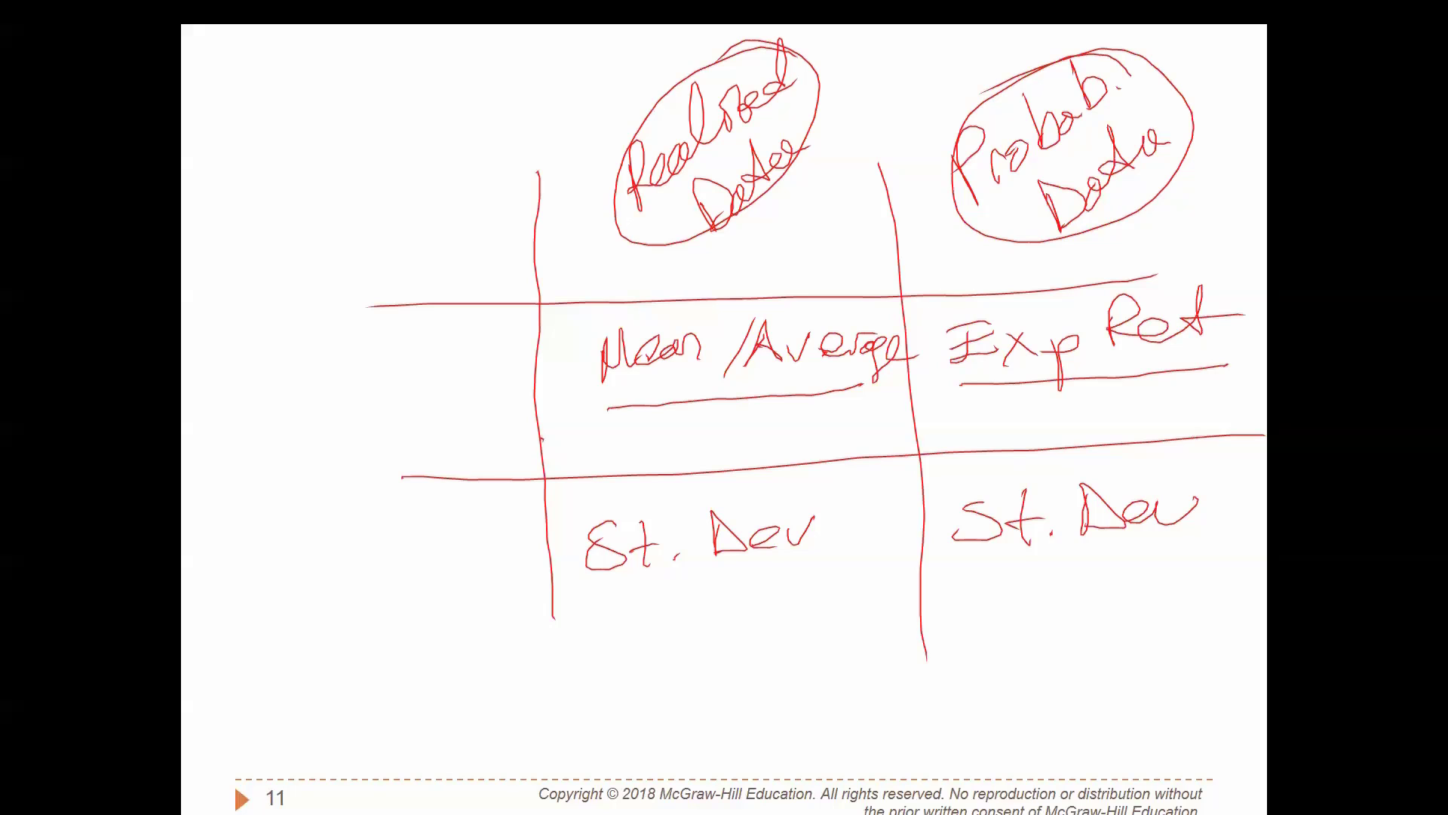
Step: Draw red underlines beneath the left and right St. Dev labels on slide 11
{"action": "left_click_drag", "start_coordinate": [592, 589], "coordinate": [790, 568]}
{"action": "left_click_drag", "start_coordinate": [962, 562], "coordinate": [1186, 550]}
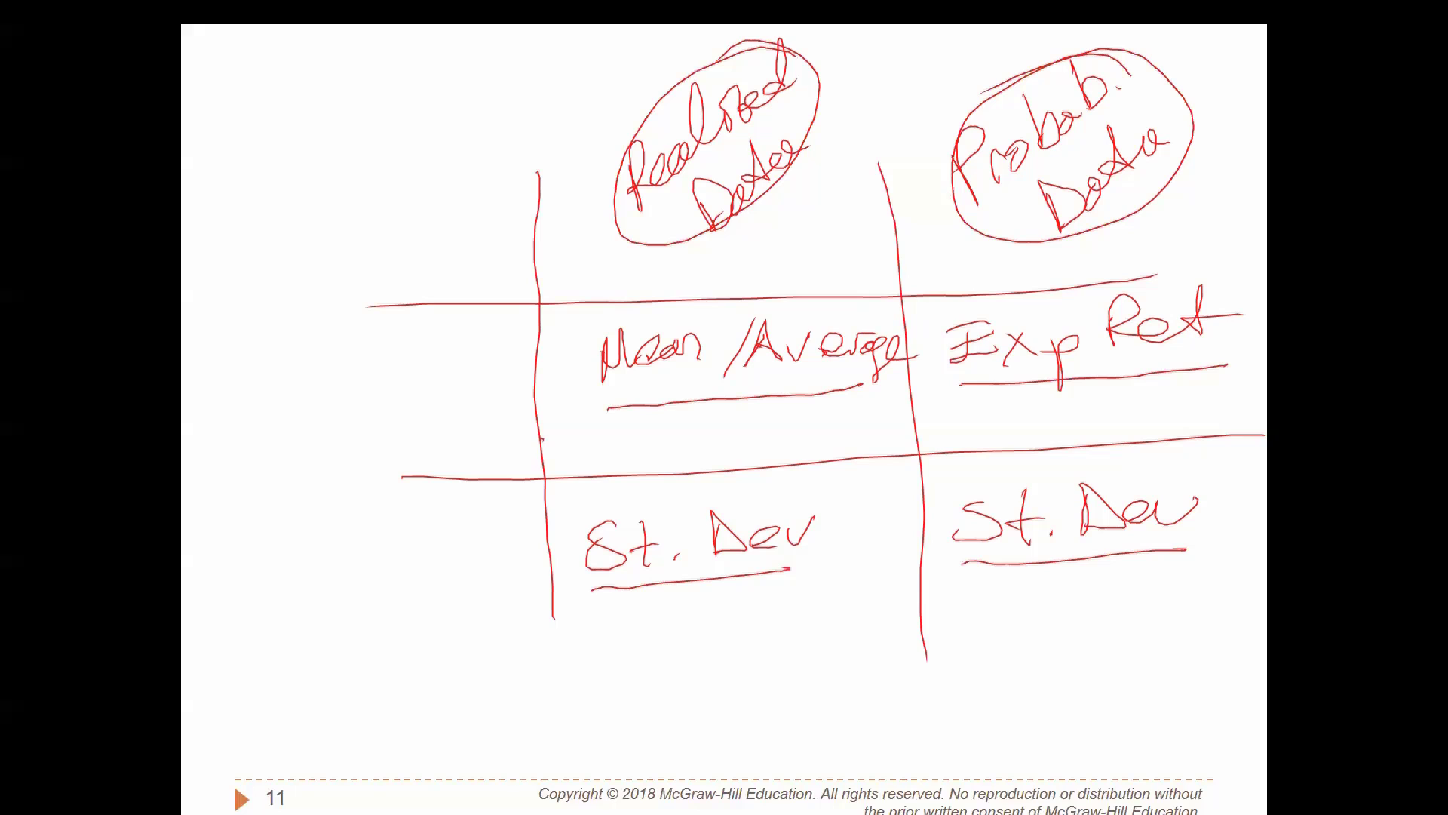